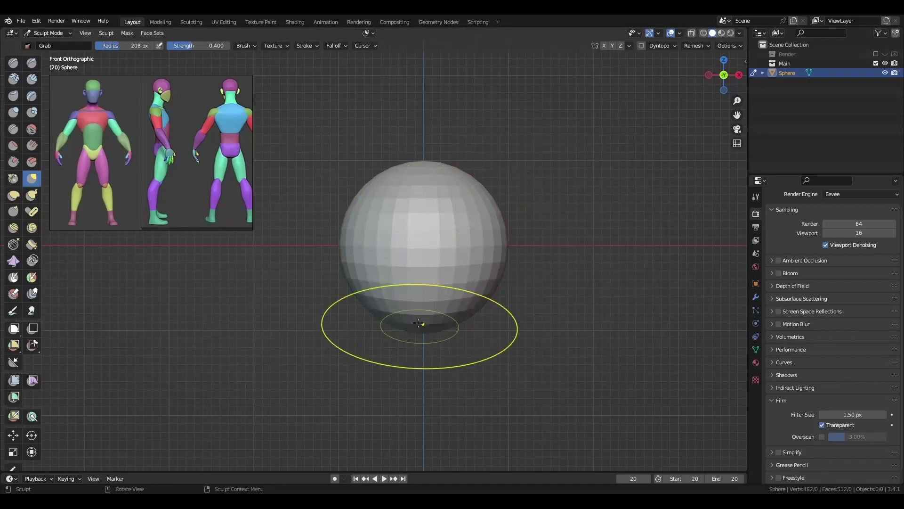
Sculpt the sphere into an egg-shaped head with the Grab brush, shaping sides and face.
{"action": "key", "text": "shift+t"}
{"action": "middle_click_drag", "start_coordinate": [510, 243], "coordinate": [554, 268]}
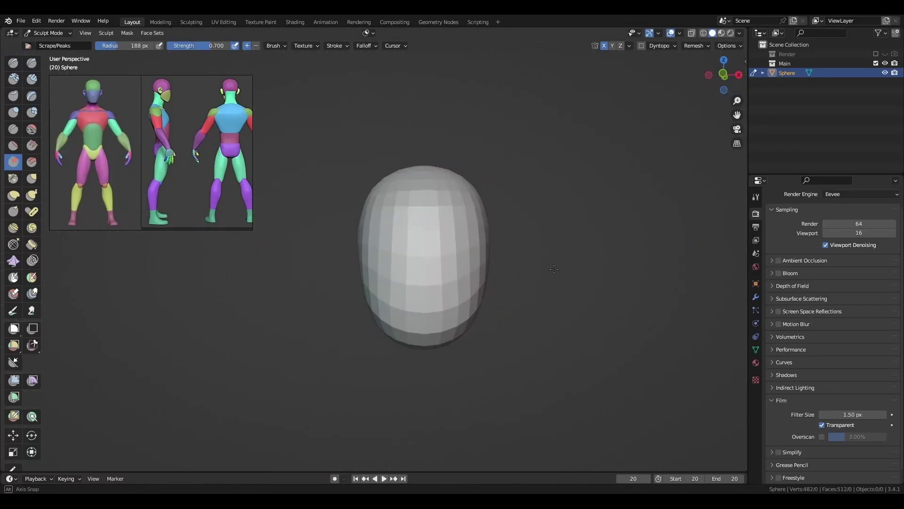
{"action": "left_click_drag", "start_coordinate": [470, 304], "coordinate": [410, 186]}
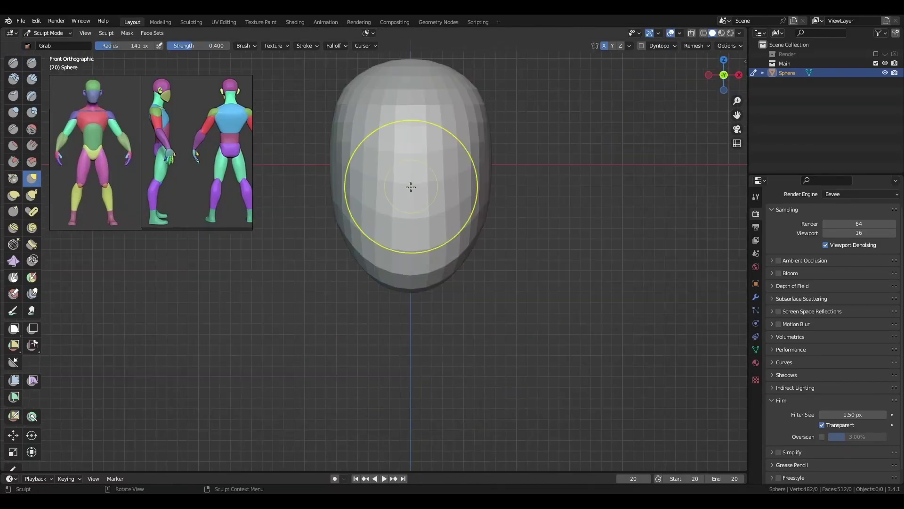
{"action": "key", "text": "x"}
{"action": "key", "text": "g"}
{"action": "left_click_drag", "start_coordinate": [366, 161], "coordinate": [369, 158]}
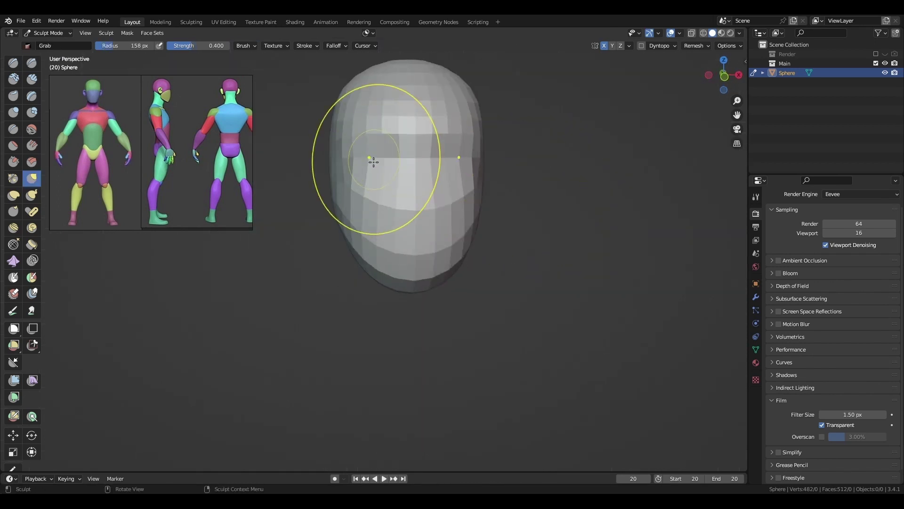
{"action": "middle_click_drag", "start_coordinate": [370, 157], "coordinate": [360, 171]}
{"action": "middle_click_drag", "start_coordinate": [465, 272], "coordinate": [474, 227]}
Add a cylinder under the head and scale it down to neck thickness.
{"action": "key", "text": "ctrl+Tab"}
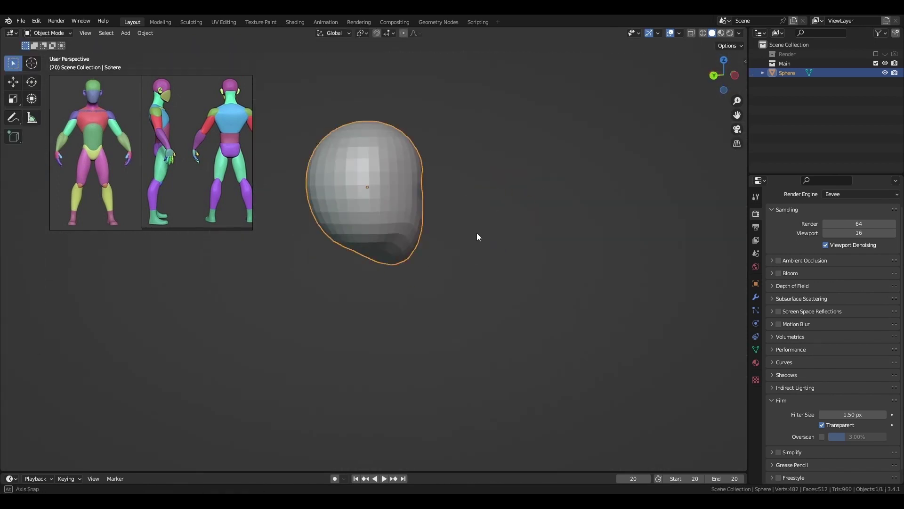
{"action": "key", "text": "Tab"}
{"action": "key", "text": "ctrl+KP_3"}
{"action": "key", "text": "s"}
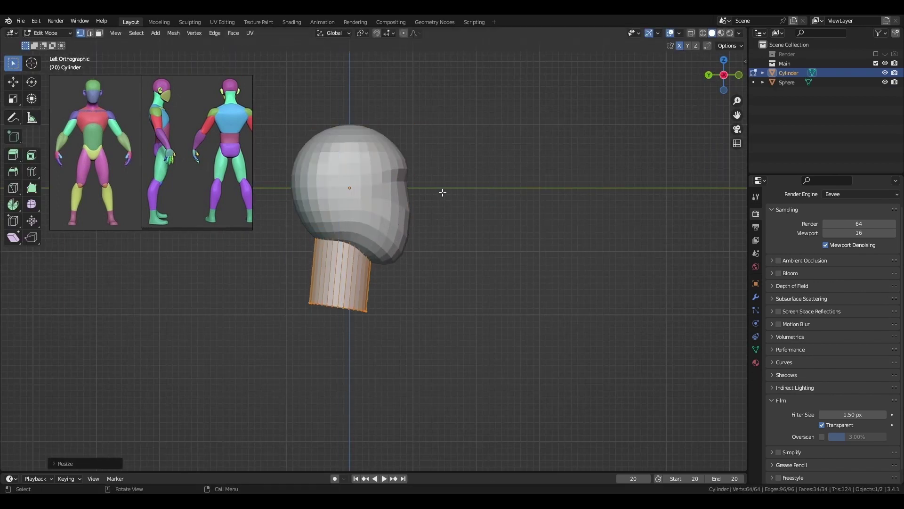
{"action": "key", "text": "KP_1"}
{"action": "key", "text": "alt+a"}
Remesh the head and neck into one even mesh, then duplicate spheres into a column.
{"action": "key", "text": "ctrl+Tab"}
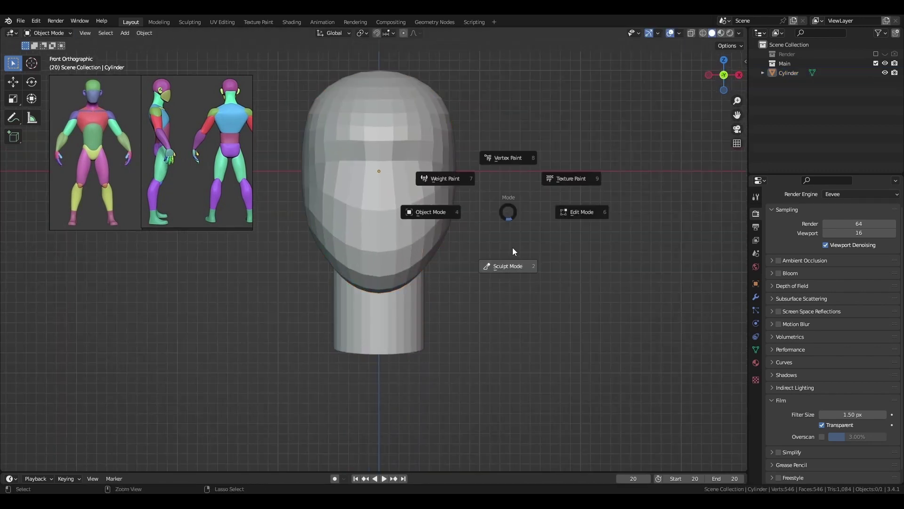
{"action": "left_click", "coordinate": [512, 250]}
{"action": "middle_click_drag", "start_coordinate": [440, 323], "coordinate": [415, 339]}
{"action": "key", "text": "ctrl+r"}
{"action": "key", "text": "KP_1"}
{"action": "key", "text": "ctrl+Tab"}
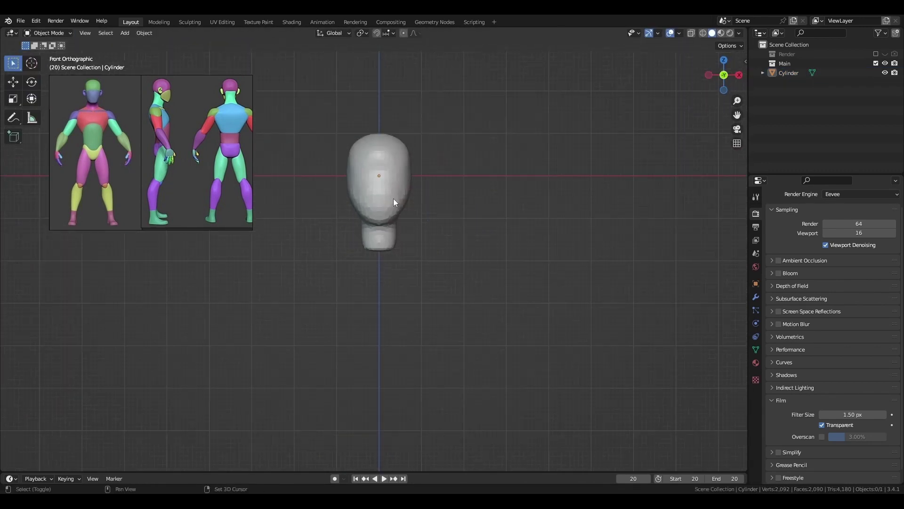
{"action": "key", "text": "shift+r"}
{"action": "key", "text": "shift+r"}
{"action": "key", "text": "shift+r"}
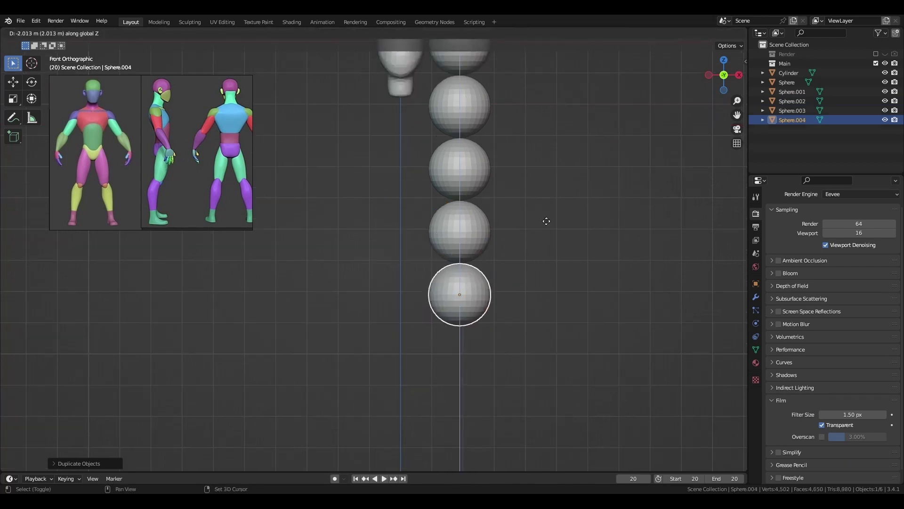
Join the sphere column into one reference object and add a sphere moved below the head.
{"action": "key", "text": "ctrl+j"}
{"action": "key", "text": "shift+a"}
{"action": "left_click", "coordinate": [499, 151]}
{"action": "scroll", "coordinate": [494, 159], "scroll_direction": "up", "scroll_amount": 3}
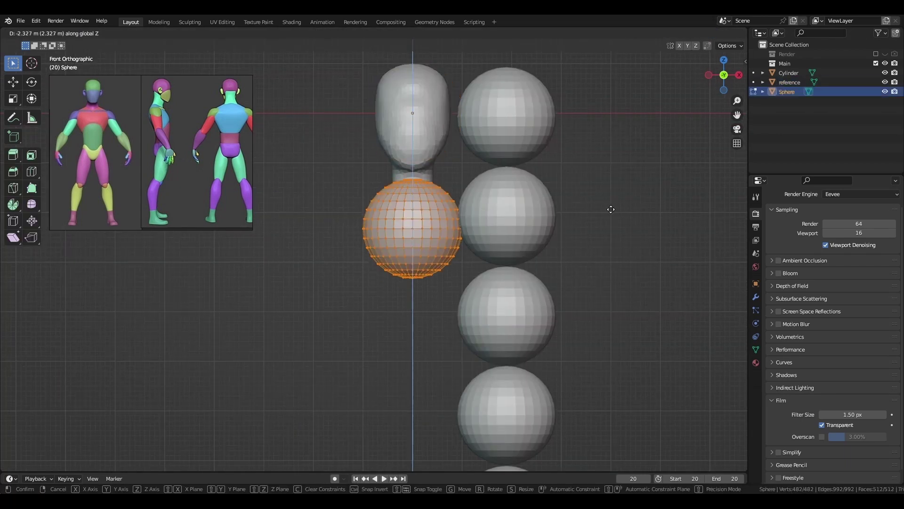
{"action": "left_click", "coordinate": [541, 235]}
{"action": "scroll", "coordinate": [585, 228], "scroll_direction": "down", "scroll_amount": 2}
{"action": "middle_click_drag", "start_coordinate": [586, 228], "coordinate": [529, 209], "text": "shift"}
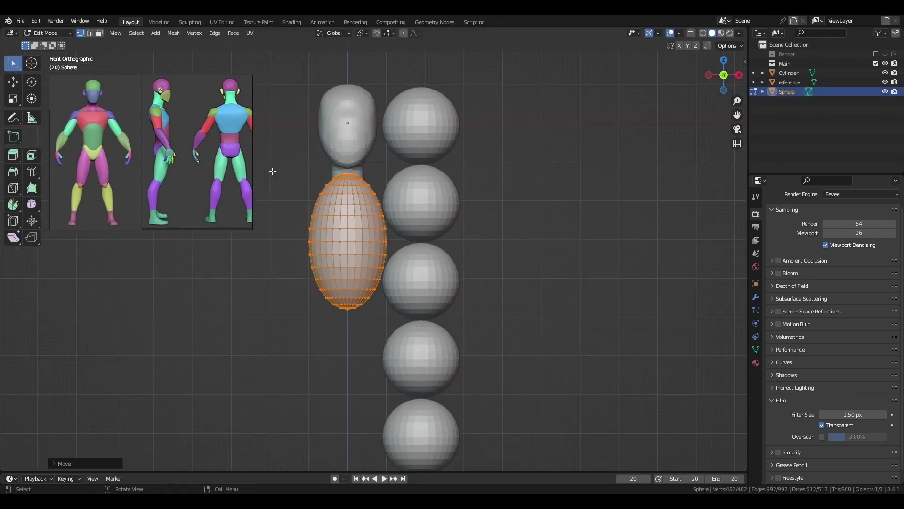
Sculpt the new sphere into a broad-shouldered torso, checking side and front views.
{"action": "key", "text": "ctrl+Tab"}
{"action": "left_click", "coordinate": [312, 253]}
{"action": "key", "text": "ctrl+KP_3"}
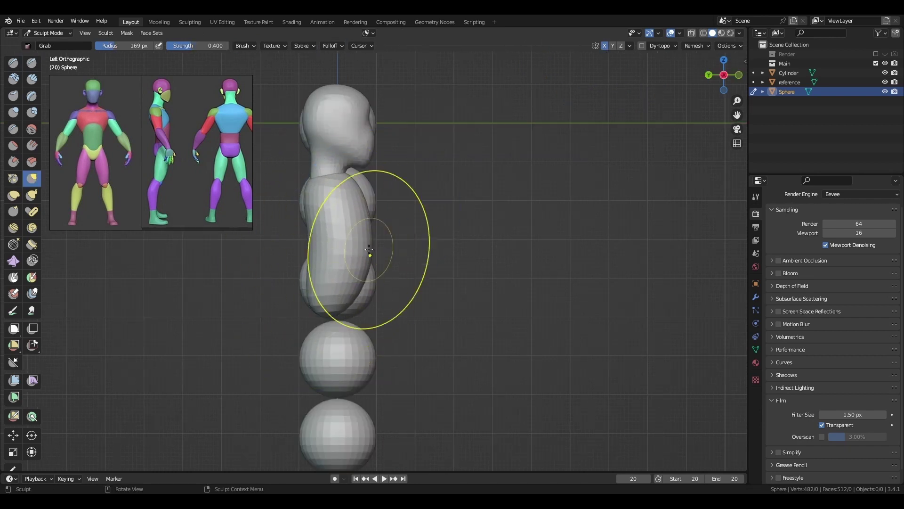
{"action": "key", "text": "KP_1"}
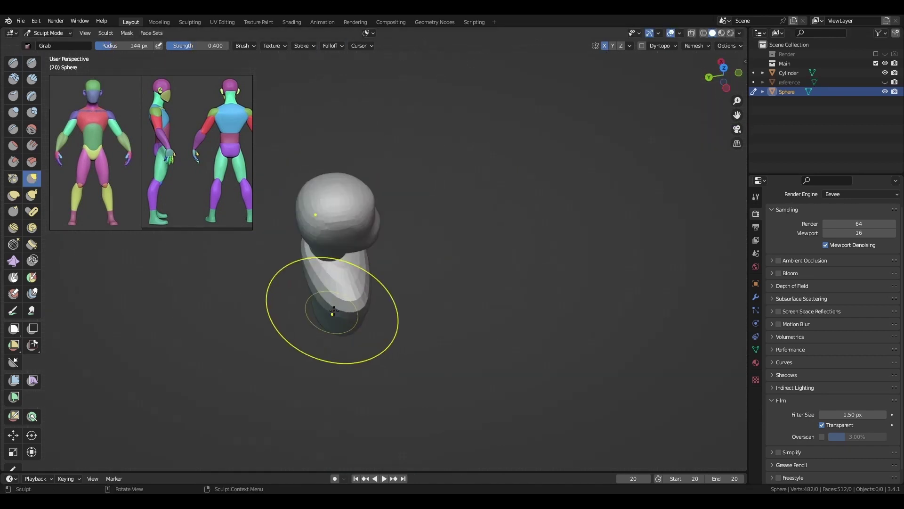
{"action": "mouse_move", "coordinate": [427, 195]}
{"action": "middle_mouse_down"}
{"action": "mouse_move", "coordinate": [354, 268]}
{"action": "mouse_move", "coordinate": [165, 312]}
{"action": "middle_mouse_up"}
{"action": "key", "text": "f"}
{"action": "key", "text": "KP_1"}
Sculpt the sphere under the torso into rounded hips and unhide the reference column.
{"action": "key", "text": "f"}
{"action": "left_click", "coordinate": [885, 82]}
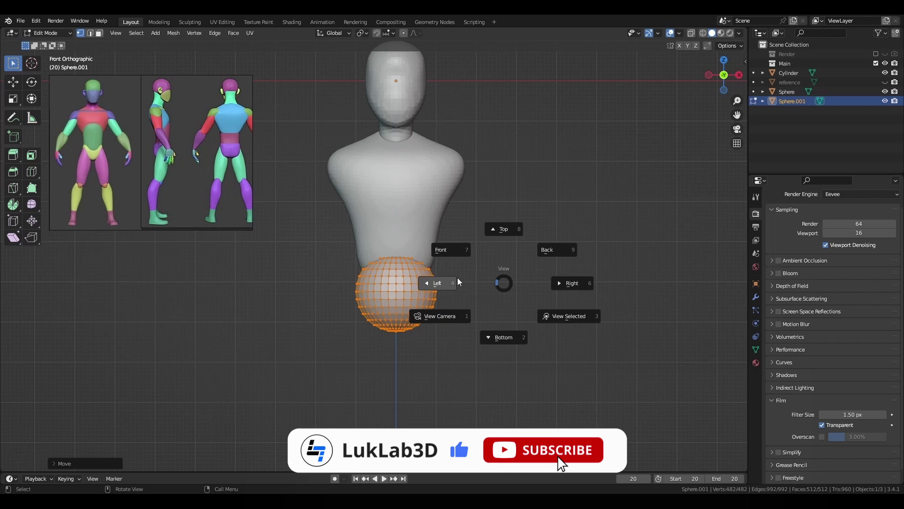
{"action": "key", "text": "Escape"}
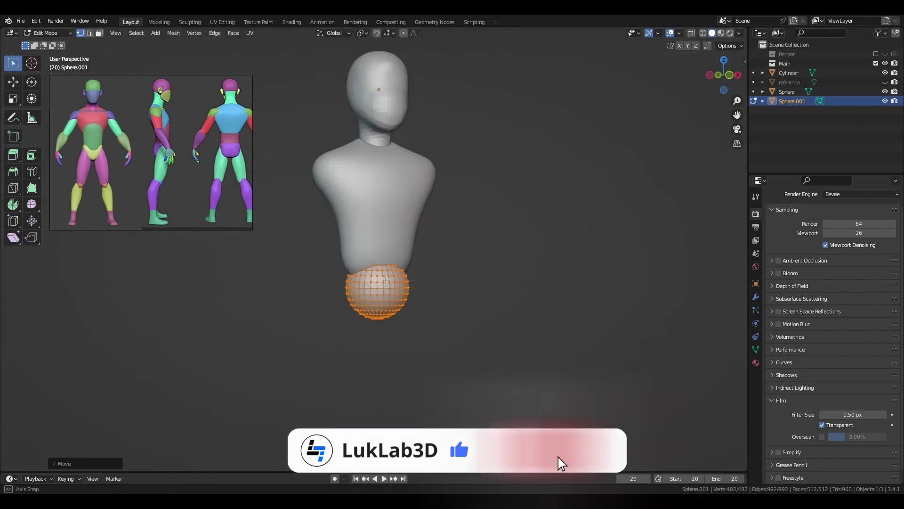
{"action": "key", "text": "ctrl+Tab"}
{"action": "mouse_move", "coordinate": [396, 256]}
{"action": "middle_mouse_down"}
{"action": "mouse_move", "coordinate": [326, 299]}
{"action": "mouse_move", "coordinate": [359, 279]}
{"action": "mouse_move", "coordinate": [454, 262]}
{"action": "middle_mouse_up"}
{"action": "key", "text": "KP_1"}
{"action": "left_click", "coordinate": [885, 83]}
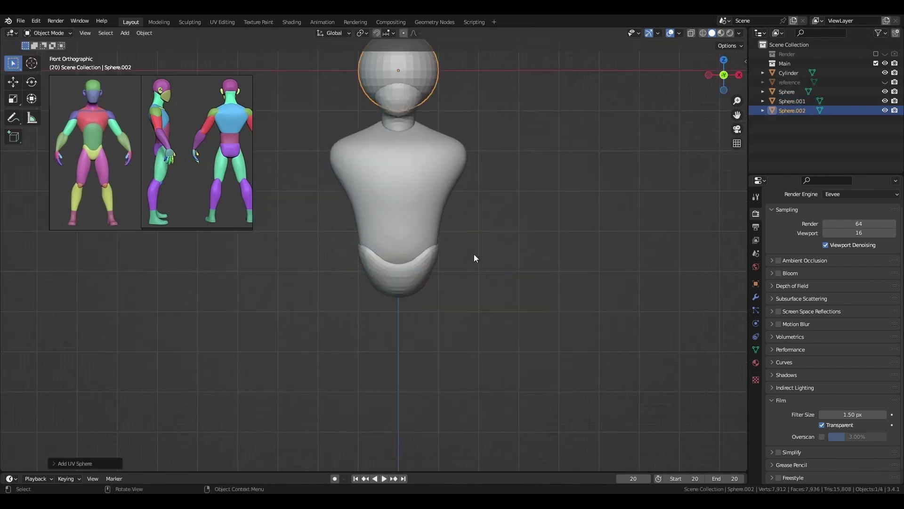
Move the sphere down as the thigh and duplicate it into a scaled shin below.
{"action": "key", "text": "g"}
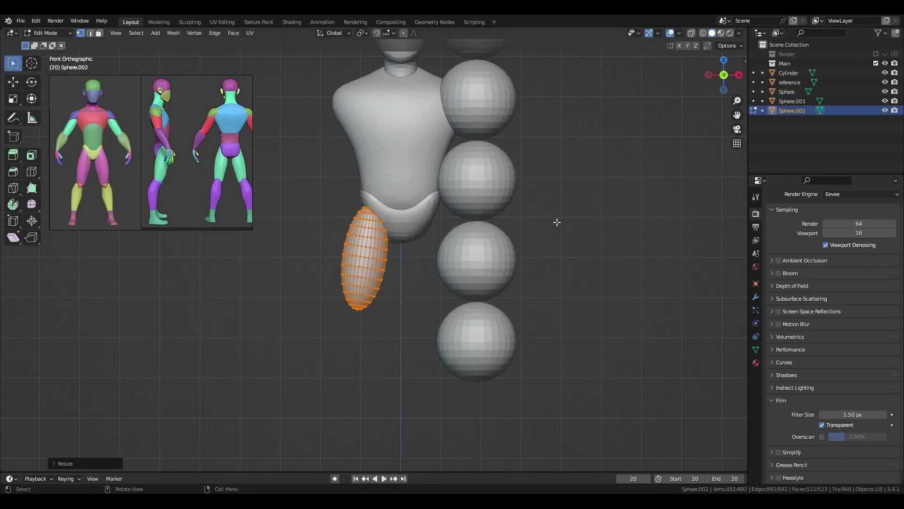
{"action": "key", "text": "shift+d"}
{"action": "left_click", "coordinate": [397, 279]}
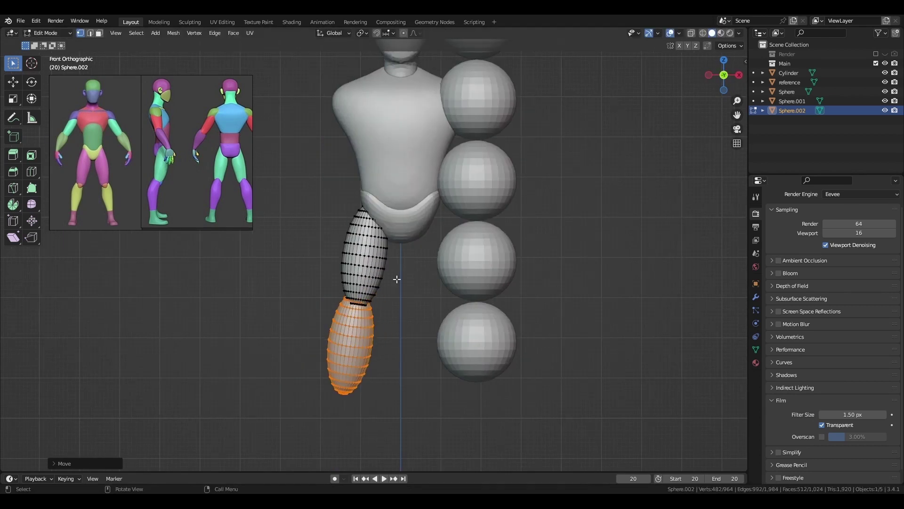
{"action": "left_click", "coordinate": [528, 225]}
{"action": "scroll", "coordinate": [537, 226], "scroll_direction": "down", "scroll_amount": 3}
{"action": "key", "text": "s"}
{"action": "left_click", "coordinate": [397, 191]}
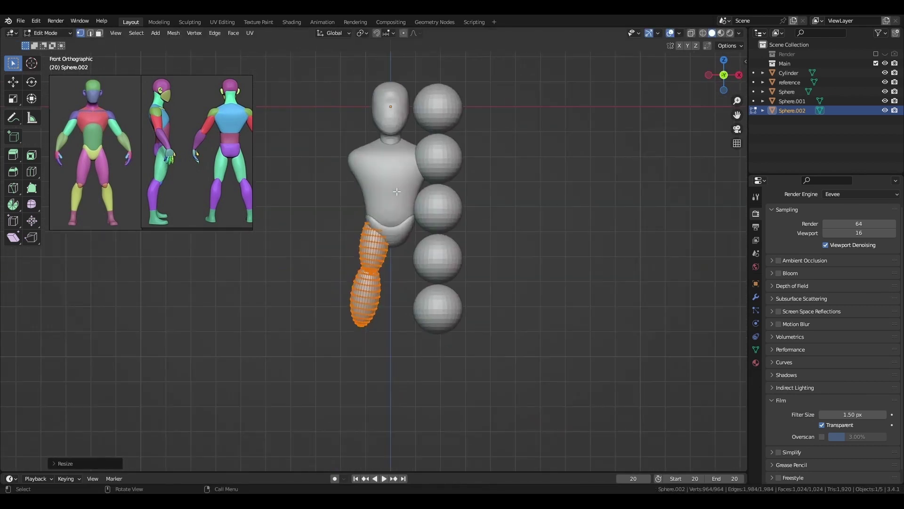
{"action": "left_click", "coordinate": [529, 166]}
{"action": "scroll", "coordinate": [529, 188], "scroll_direction": "up", "scroll_amount": 3}
Review the leg pieces from the front and confirm the scaled leg piece.
{"action": "key", "text": "Tab"}
{"action": "mouse_move", "coordinate": [529, 190]}
{"action": "middle_mouse_down"}
{"action": "mouse_move", "coordinate": [445, 242]}
{"action": "mouse_move", "coordinate": [480, 269]}
{"action": "mouse_move", "coordinate": [375, 257]}
{"action": "middle_mouse_up"}
{"action": "left_click", "coordinate": [342, 295]}
{"action": "key", "text": "ctrl+Tab"}
{"action": "left_click", "coordinate": [397, 253]}
{"action": "left_click", "coordinate": [480, 232]}
Duplicate a leg piece into a foot at the bottom and add a small knee sphere.
{"action": "key", "text": "shift+d"}
{"action": "left_click", "coordinate": [479, 260]}
{"action": "key", "text": "alt+a"}
{"action": "key", "text": "grave"}
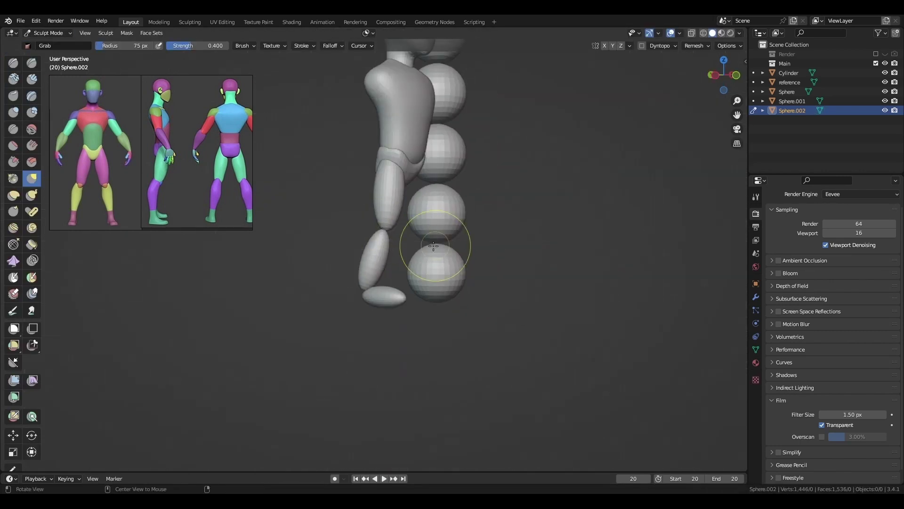
{"action": "left_click", "coordinate": [382, 210]}
{"action": "key", "text": "Tab"}
{"action": "key", "text": "alt+a"}
{"action": "left_click", "coordinate": [443, 266]}
Inspect the joined leg from the side and up close while shaping it.
{"action": "key", "text": "grave"}
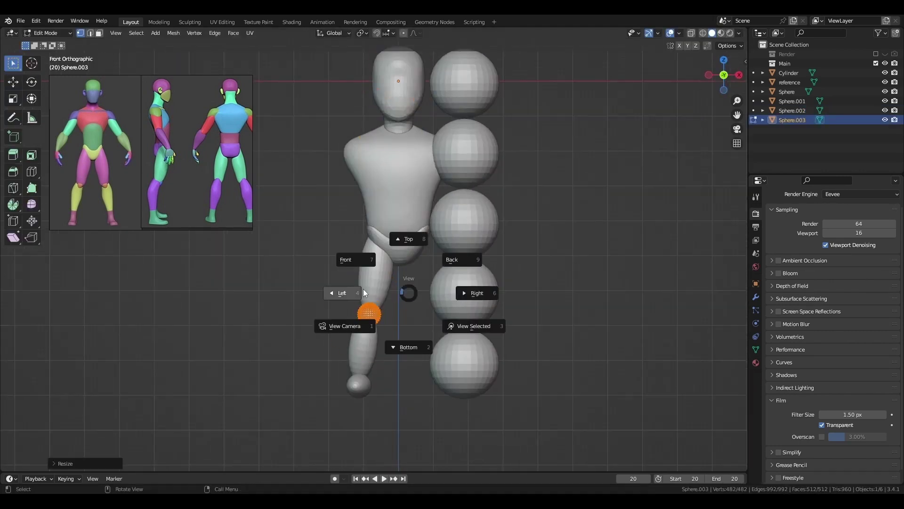
{"action": "left_click", "coordinate": [363, 289]}
{"action": "mouse_move", "coordinate": [363, 289]}
{"action": "middle_mouse_down"}
{"action": "mouse_move", "coordinate": [372, 312]}
{"action": "mouse_move", "coordinate": [395, 251]}
{"action": "middle_mouse_up"}
{"action": "scroll", "coordinate": [360, 300], "scroll_direction": "up", "scroll_amount": 3}
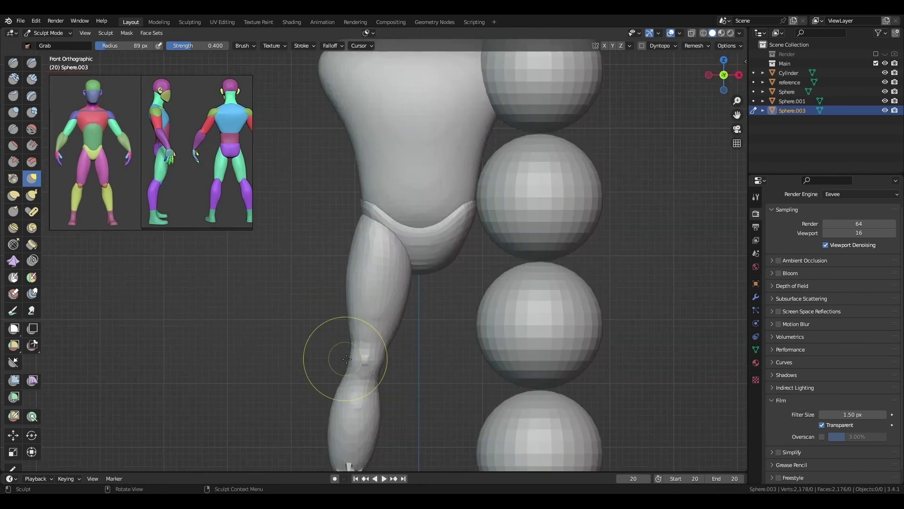
{"action": "mouse_move", "coordinate": [340, 359]}
{"action": "middle_mouse_down", "text": "shift"}
{"action": "mouse_move", "coordinate": [359, 299]}
{"action": "mouse_move", "coordinate": [404, 278]}
{"action": "mouse_move", "coordinate": [400, 188]}
{"action": "middle_mouse_up", "text": "shift"}
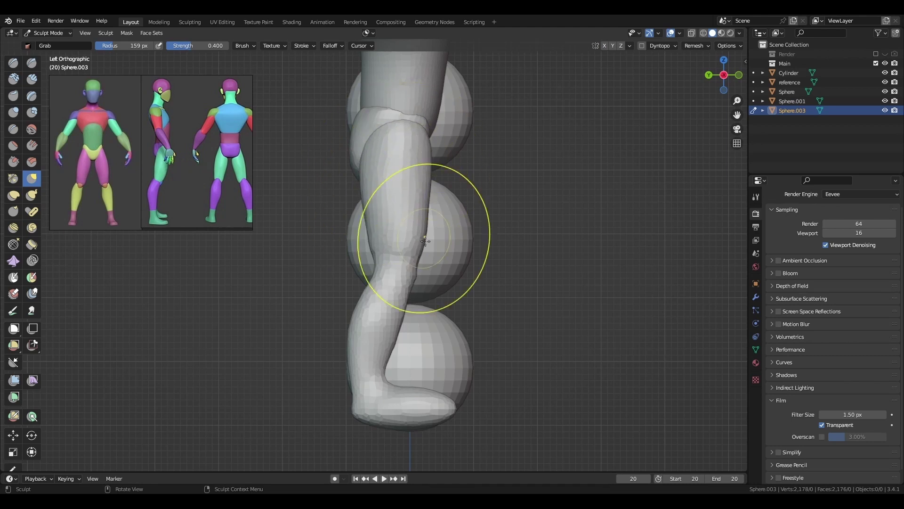
{"action": "middle_click_drag", "start_coordinate": [425, 241], "coordinate": [384, 302]}
{"action": "scroll", "coordinate": [383, 303], "scroll_direction": "up", "scroll_amount": 4}
{"action": "scroll", "coordinate": [471, 213], "scroll_direction": "down", "scroll_amount": 2}
Set a finer voxel remesh size and reshape the leg with the Grab brush.
{"action": "key", "text": "r"}
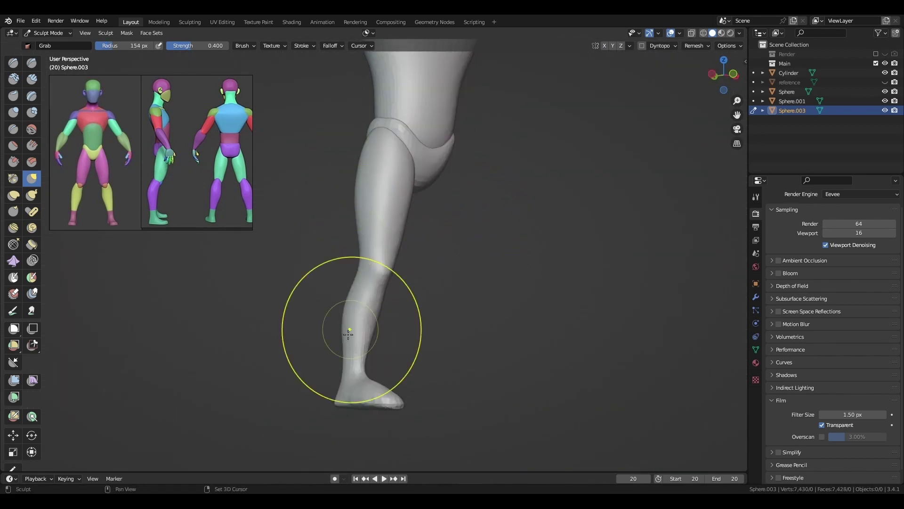
{"action": "middle_click_drag", "start_coordinate": [349, 334], "coordinate": [374, 164]}
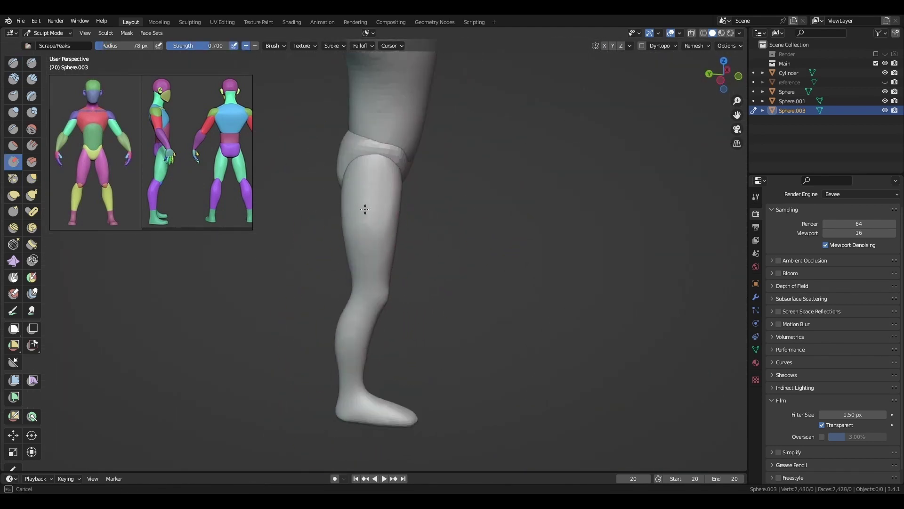
{"action": "mouse_move", "coordinate": [389, 198]}
{"action": "middle_mouse_down"}
{"action": "mouse_move", "coordinate": [398, 183]}
{"action": "mouse_move", "coordinate": [377, 197]}
{"action": "mouse_move", "coordinate": [429, 232]}
{"action": "mouse_move", "coordinate": [377, 208]}
{"action": "middle_mouse_up"}
{"action": "key", "text": "g"}
{"action": "scroll", "coordinate": [654, 226], "scroll_direction": "down", "scroll_amount": 2}
{"action": "key", "text": "alt+q"}
Set the head's remesh voxel size to 0.0510 m and remesh it smooth.
{"action": "scroll", "coordinate": [394, 282], "scroll_direction": "up", "scroll_amount": 3}
{"action": "key", "text": "r"}
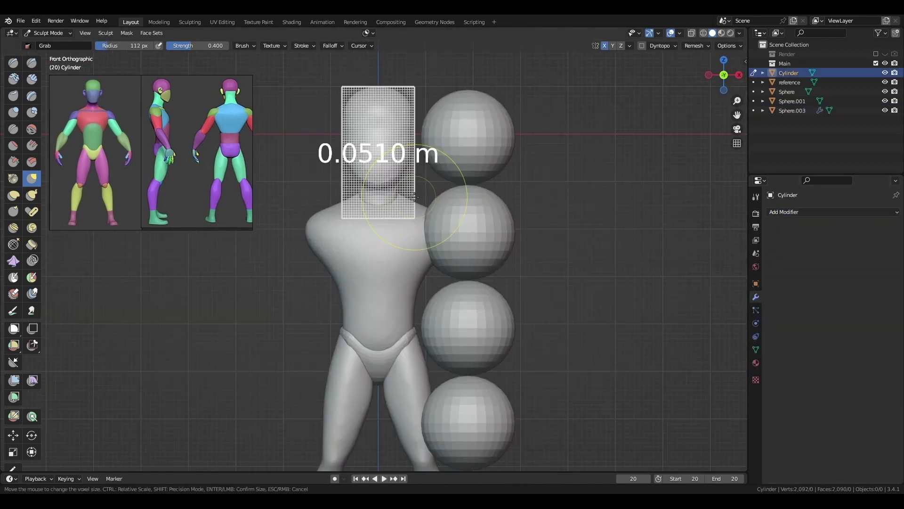
{"action": "mouse_move", "coordinate": [394, 283]}
{"action": "middle_mouse_down"}
{"action": "mouse_move", "coordinate": [388, 226]}
{"action": "mouse_move", "coordinate": [401, 208]}
{"action": "mouse_move", "coordinate": [357, 170]}
{"action": "mouse_move", "coordinate": [414, 202]}
{"action": "mouse_move", "coordinate": [396, 203]}
{"action": "mouse_move", "coordinate": [363, 192]}
{"action": "mouse_move", "coordinate": [447, 201]}
{"action": "mouse_move", "coordinate": [414, 262]}
{"action": "middle_mouse_up"}
{"action": "key", "text": "x"}
{"action": "key", "text": "g"}
{"action": "scroll", "coordinate": [414, 262], "scroll_direction": "down", "scroll_amount": 3}
{"action": "key", "text": "ctrl+Tab"}
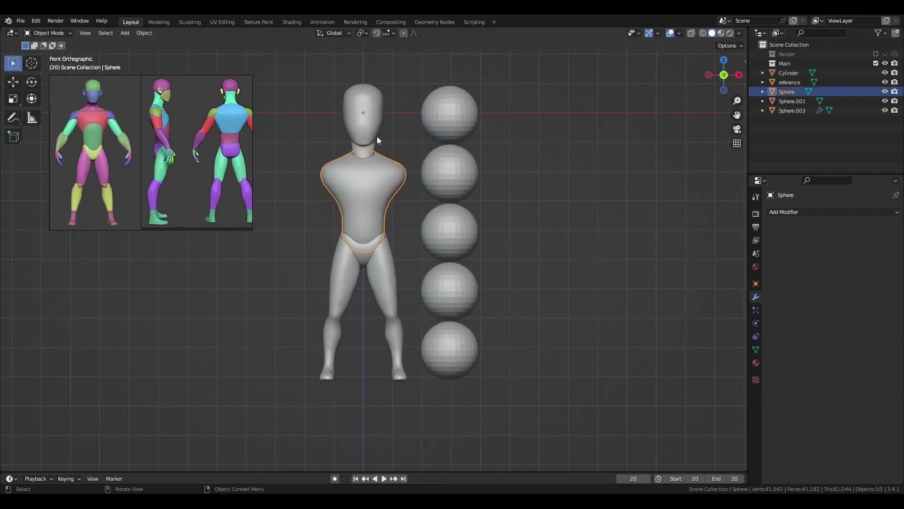
Scale the head, then select the torso sphere for sculpting and remeshing.
{"action": "left_click", "coordinate": [376, 140]}
{"action": "scroll", "coordinate": [376, 140], "scroll_direction": "up", "scroll_amount": 2}
{"action": "key", "text": "s"}
{"action": "left_click", "coordinate": [480, 254]}
{"action": "key", "text": "ctrl+Tab"}
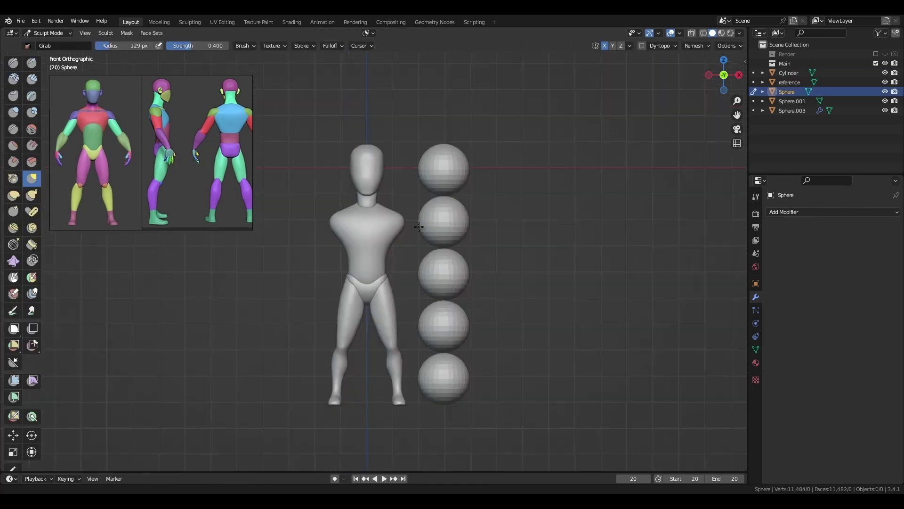
{"action": "scroll", "coordinate": [404, 192], "scroll_direction": "up", "scroll_amount": 2}
{"action": "scroll", "coordinate": [373, 151], "scroll_direction": "down", "scroll_amount": 5}
{"action": "mouse_move", "coordinate": [374, 151]}
{"action": "middle_mouse_down", "text": "shift"}
{"action": "mouse_move", "coordinate": [545, 164]}
{"action": "mouse_move", "coordinate": [484, 195]}
{"action": "middle_mouse_up", "text": "shift"}
Switch between the head and leg meshes, deselecting the head's geometry.
{"action": "scroll", "coordinate": [409, 116], "scroll_direction": "up", "scroll_amount": 5}
{"action": "key", "text": "alt+q"}
{"action": "key", "text": "alt+a"}
{"action": "scroll", "coordinate": [411, 237], "scroll_direction": "down", "scroll_amount": 2}
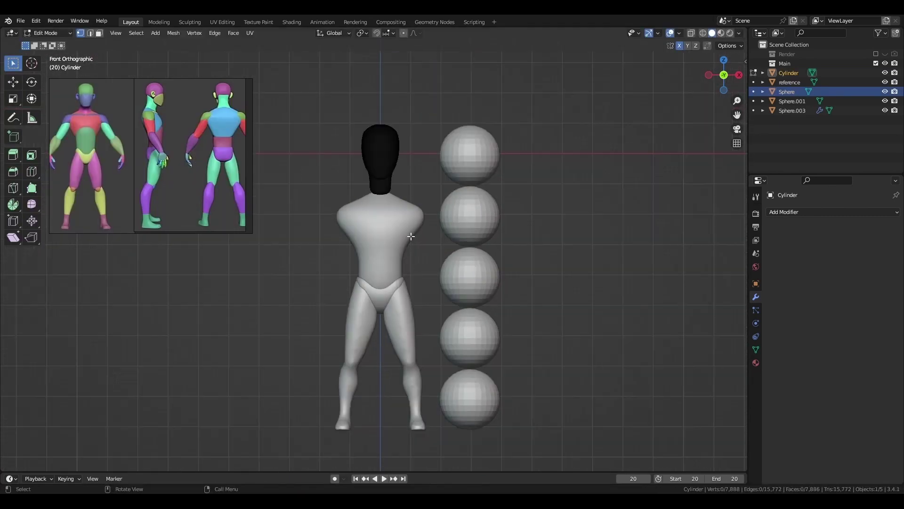
{"action": "key", "text": "alt+q"}
Inspect the torso, then add a sphere at the shoulder and stretch it along Z.
{"action": "key", "text": "alt+q"}
{"action": "key", "text": "alt+a"}
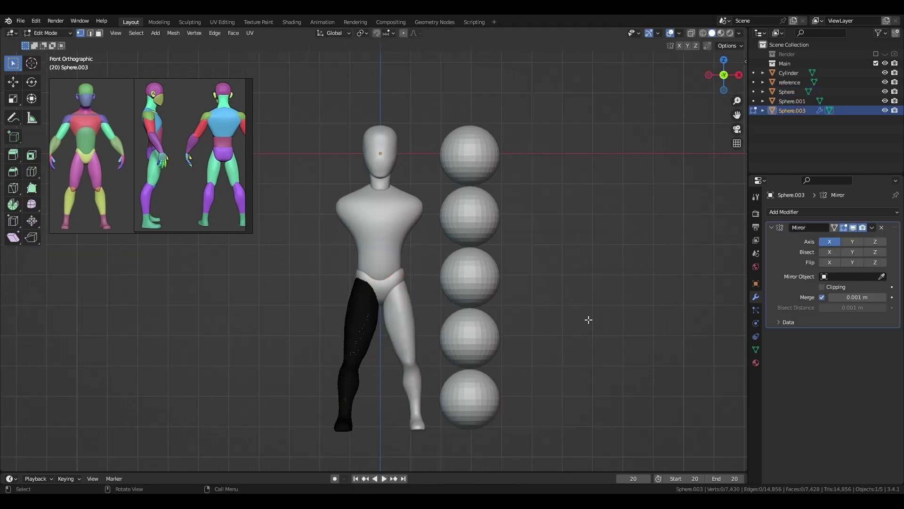
{"action": "key", "text": "ctrl+Tab"}
{"action": "scroll", "coordinate": [323, 221], "scroll_direction": "up", "scroll_amount": 4}
{"action": "mouse_move", "coordinate": [322, 221]}
{"action": "middle_mouse_down"}
{"action": "mouse_move", "coordinate": [363, 262]}
{"action": "mouse_move", "coordinate": [431, 150]}
{"action": "mouse_move", "coordinate": [414, 161]}
{"action": "middle_mouse_up"}
{"action": "scroll", "coordinate": [363, 263], "scroll_direction": "down", "scroll_amount": 3}
{"action": "scroll", "coordinate": [430, 150], "scroll_direction": "up", "scroll_amount": 4}
{"action": "key", "text": "alt+q"}
{"action": "scroll", "coordinate": [373, 202], "scroll_direction": "down", "scroll_amount": 3}
{"action": "key", "text": "KP_1"}
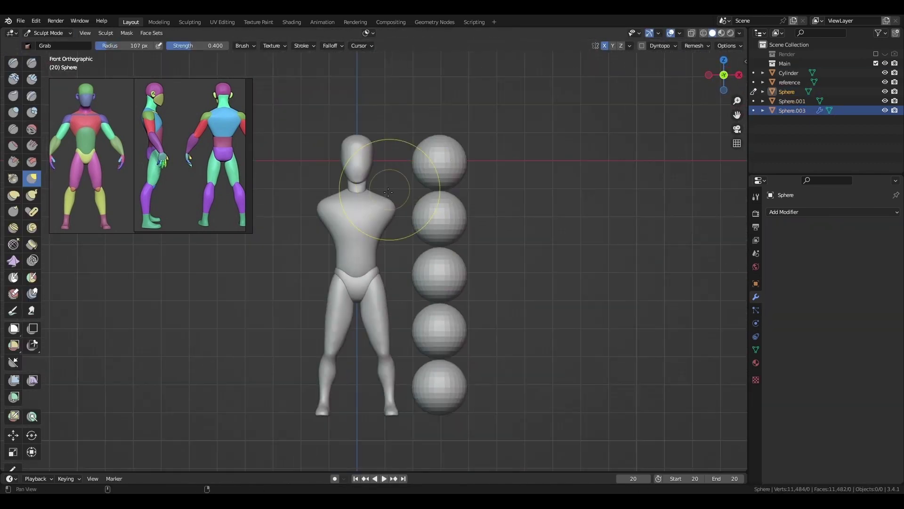
{"action": "key", "text": "alt+q"}
{"action": "key", "text": "ctrl+Tab"}
Confirm the upper-arm piece's size and sculpt the torso around the shoulder.
{"action": "left_click", "coordinate": [324, 209]}
{"action": "key", "text": "ctrl+KP_3"}
{"action": "key", "text": "grave"}
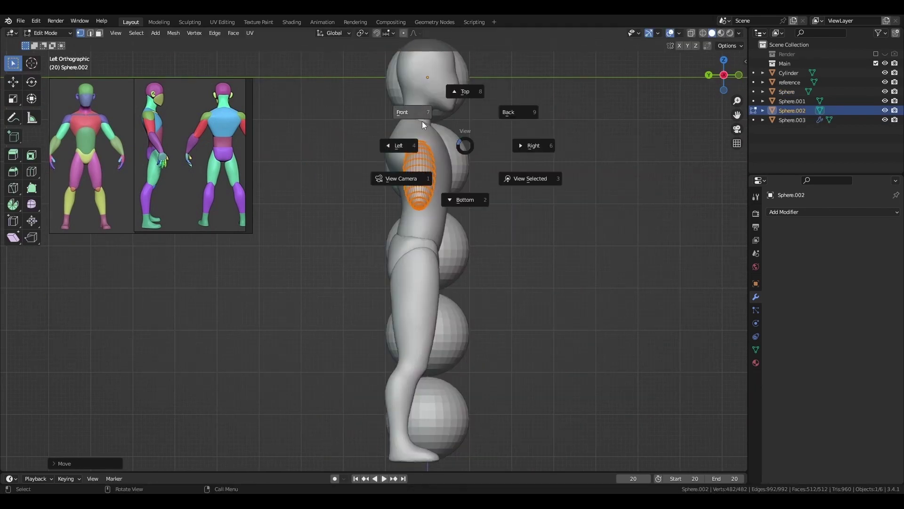
{"action": "mouse_move", "coordinate": [390, 146]}
{"action": "middle_mouse_down"}
{"action": "mouse_move", "coordinate": [368, 155]}
{"action": "mouse_move", "coordinate": [400, 151]}
{"action": "mouse_move", "coordinate": [426, 120]}
{"action": "mouse_move", "coordinate": [369, 186]}
{"action": "mouse_move", "coordinate": [384, 255]}
{"action": "middle_mouse_up"}
{"action": "key", "text": "alt+q"}
{"action": "scroll", "coordinate": [414, 132], "scroll_direction": "up", "scroll_amount": 4}
{"action": "scroll", "coordinate": [426, 120], "scroll_direction": "down", "scroll_amount": 3}
{"action": "key", "text": "KP_1"}
{"action": "key", "text": "alt+q"}
Select the linked forearm piece in Edit Mode and move it below the elbow.
{"action": "key", "text": "Tab"}
{"action": "key", "text": "ctrl+KP_3"}
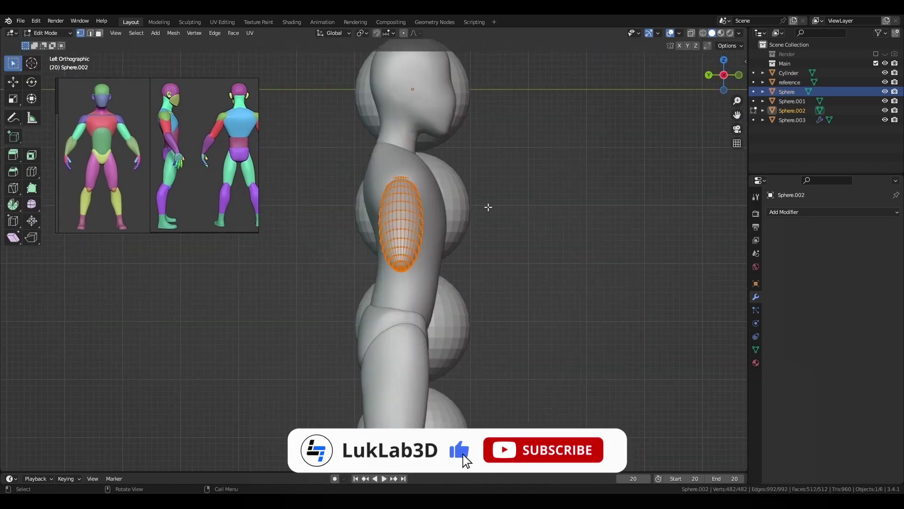
{"action": "key", "text": "KP_1"}
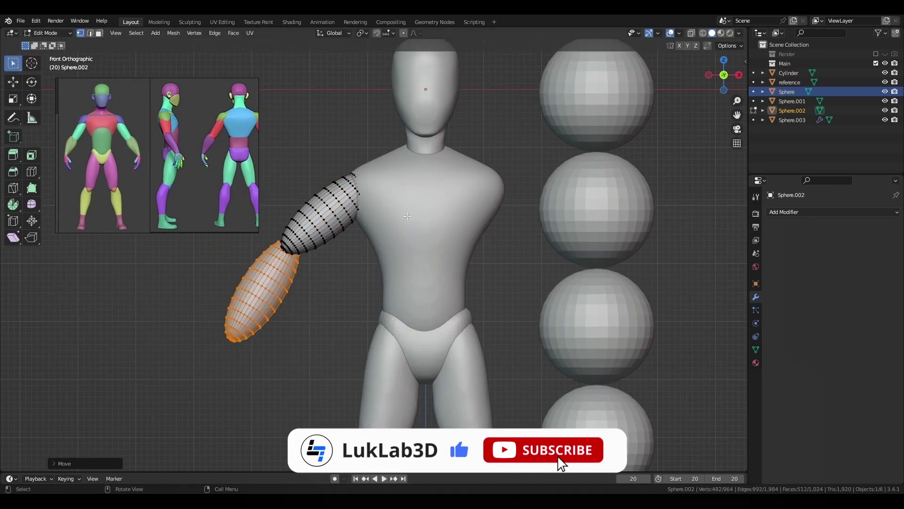
{"action": "key", "text": "ctrl+KP_3"}
{"action": "left_click", "coordinate": [426, 292]}
{"action": "key", "text": "ctrl+l"}
{"action": "key", "text": "g"}
{"action": "left_click", "coordinate": [524, 187]}
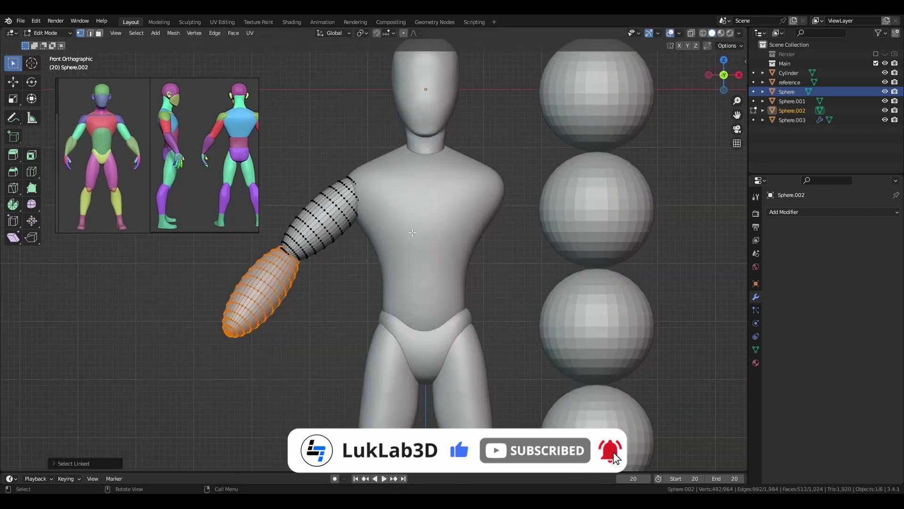
Sculpt the arm smooth while viewing it in perspective.
{"action": "scroll", "coordinate": [388, 249], "scroll_direction": "down", "scroll_amount": 2}
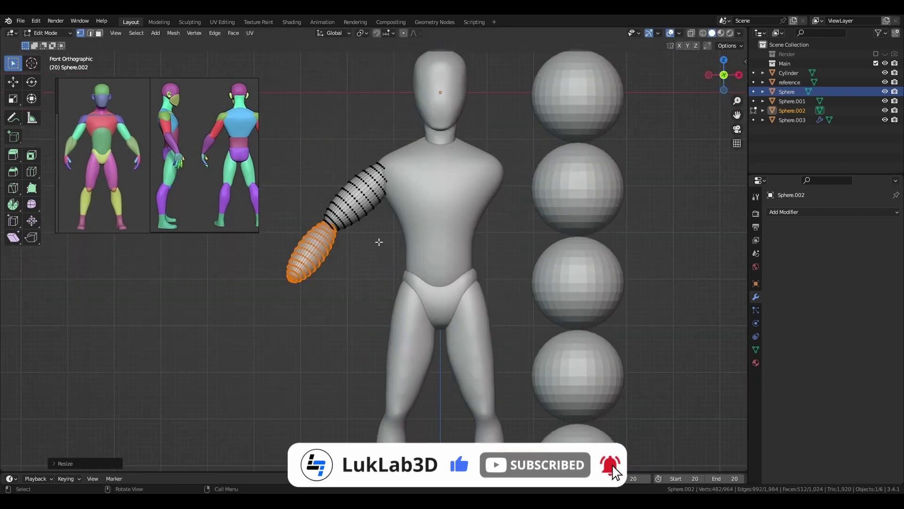
{"action": "key", "text": "ctrl+Tab"}
{"action": "scroll", "coordinate": [358, 264], "scroll_direction": "up", "scroll_amount": 3}
{"action": "middle_click_drag", "start_coordinate": [358, 264], "coordinate": [408, 187]}
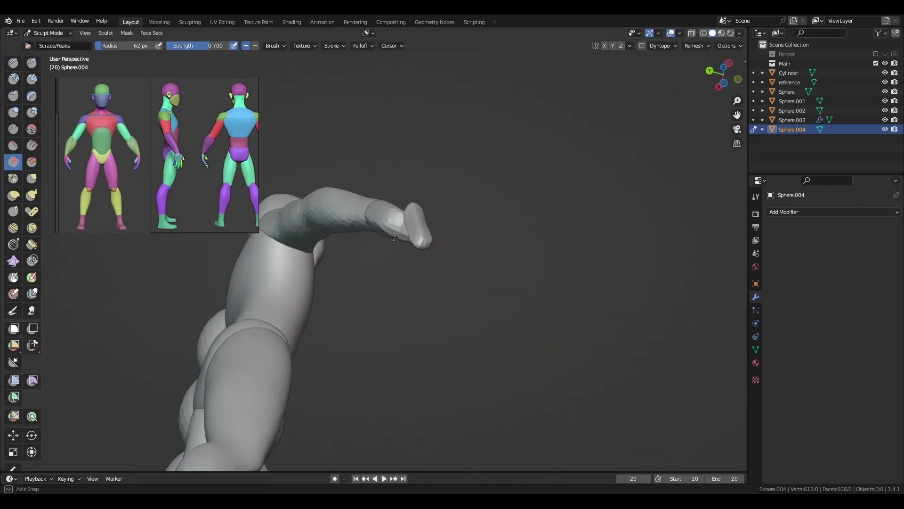
Move the thumb into position on the sculpted hand after viewing it from another angle.
{"action": "middle_click_drag", "start_coordinate": [369, 235], "coordinate": [424, 286]}
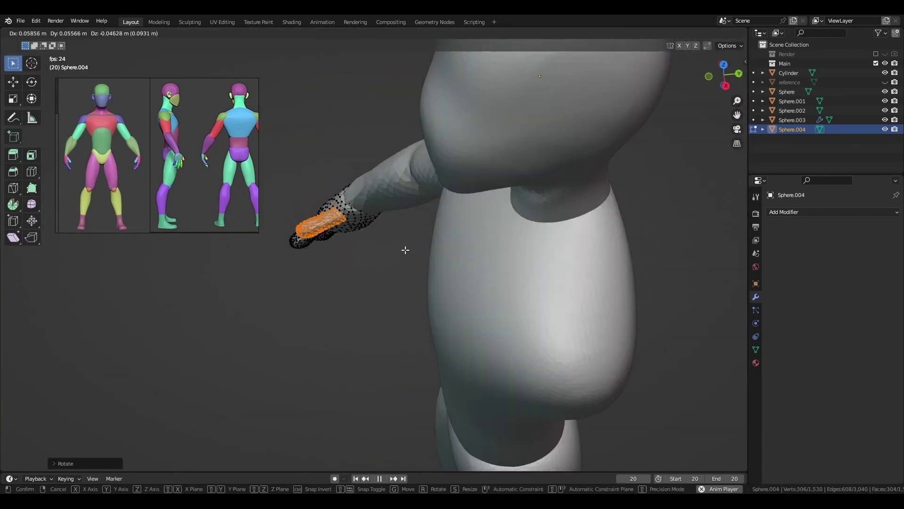
{"action": "key", "text": "g"}
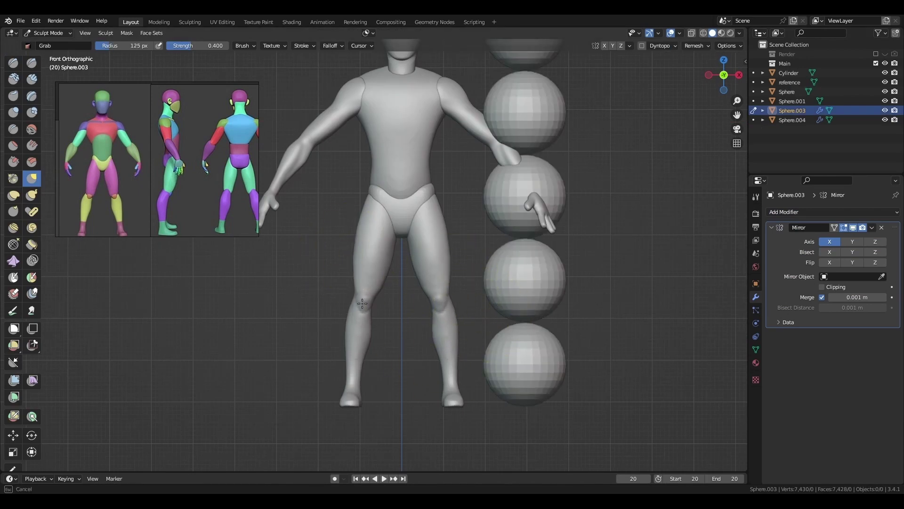
Orbit to check the leg from behind, then return to the front full-body view.
{"action": "scroll", "coordinate": [362, 303], "scroll_direction": "up", "scroll_amount": 3}
{"action": "scroll", "coordinate": [398, 397], "scroll_direction": "down", "scroll_amount": 3}
{"action": "middle_click_drag", "start_coordinate": [398, 397], "coordinate": [374, 293]}
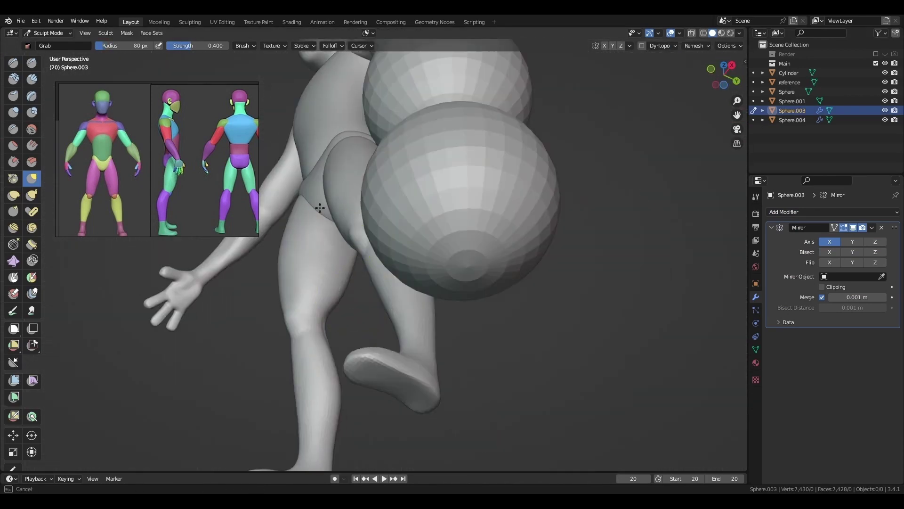
{"action": "key", "text": "KP_1"}
{"action": "scroll", "coordinate": [374, 293], "scroll_direction": "down", "scroll_amount": 3}
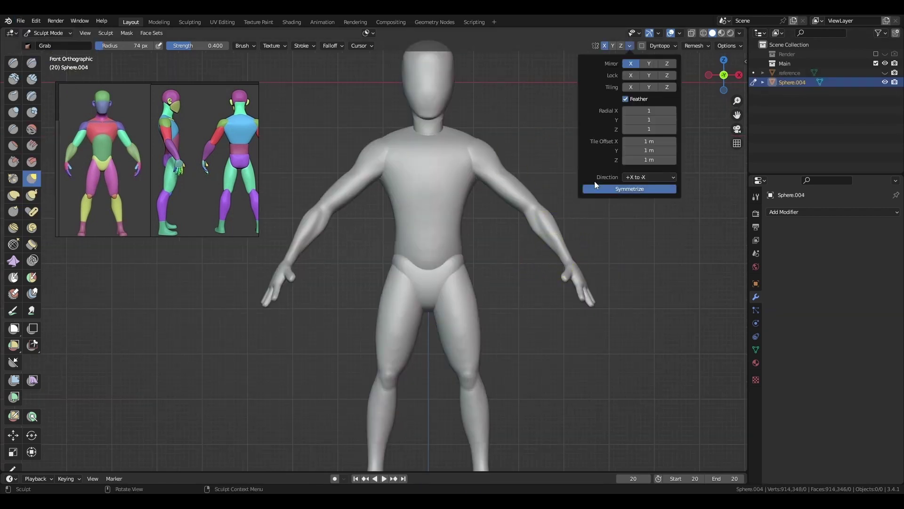
{"action": "scroll", "coordinate": [408, 241], "scroll_direction": "up", "scroll_amount": 5}
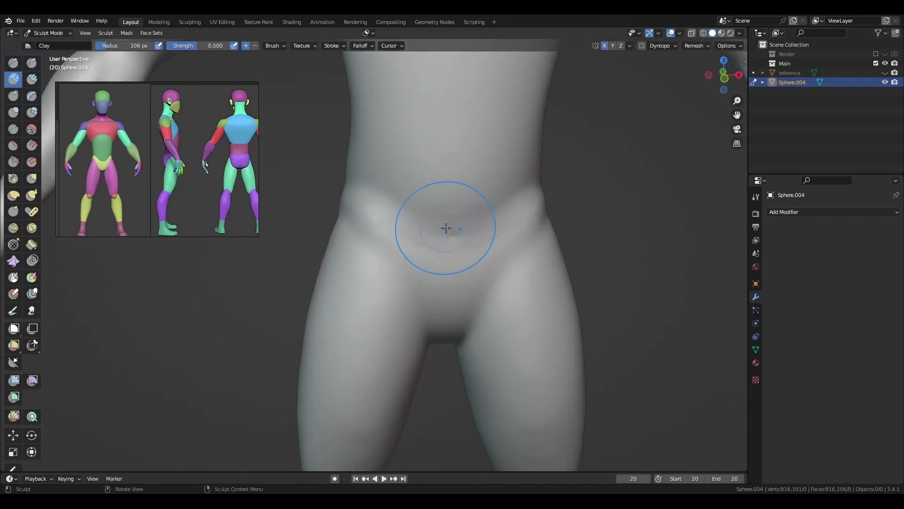
Switch to the Clay sculpt brush and inspect the pelvis and back.
{"action": "key", "text": "x"}
{"action": "middle_click_drag", "start_coordinate": [440, 236], "coordinate": [378, 226]}
{"action": "scroll", "coordinate": [378, 226], "scroll_direction": "down", "scroll_amount": 5}
{"action": "middle_click_drag", "start_coordinate": [403, 161], "coordinate": [347, 265]}
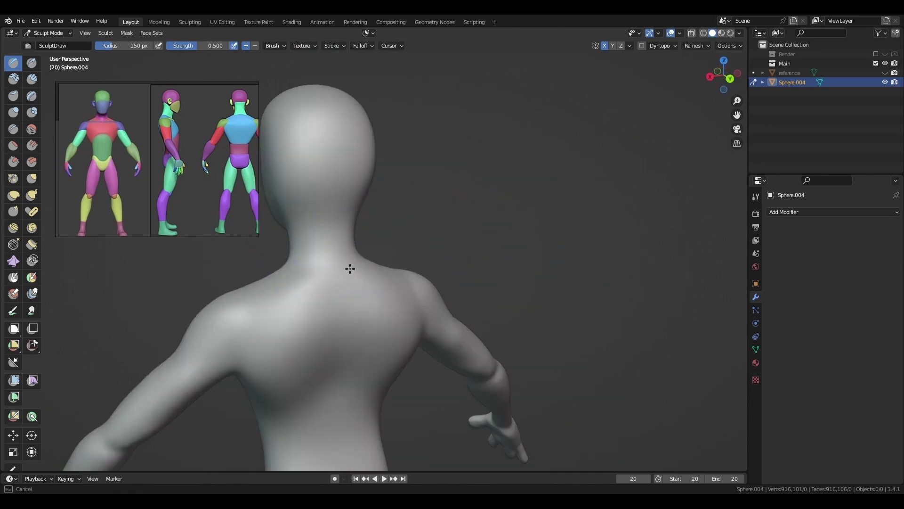
{"action": "key", "text": "KP_1"}
{"action": "scroll", "coordinate": [394, 262], "scroll_direction": "down", "scroll_amount": 3}
{"action": "scroll", "coordinate": [394, 304], "scroll_direction": "up", "scroll_amount": 2}
{"action": "scroll", "coordinate": [394, 303], "scroll_direction": "down", "scroll_amount": 1}
{"action": "middle_click_drag", "start_coordinate": [393, 304], "coordinate": [427, 238], "text": "shift"}
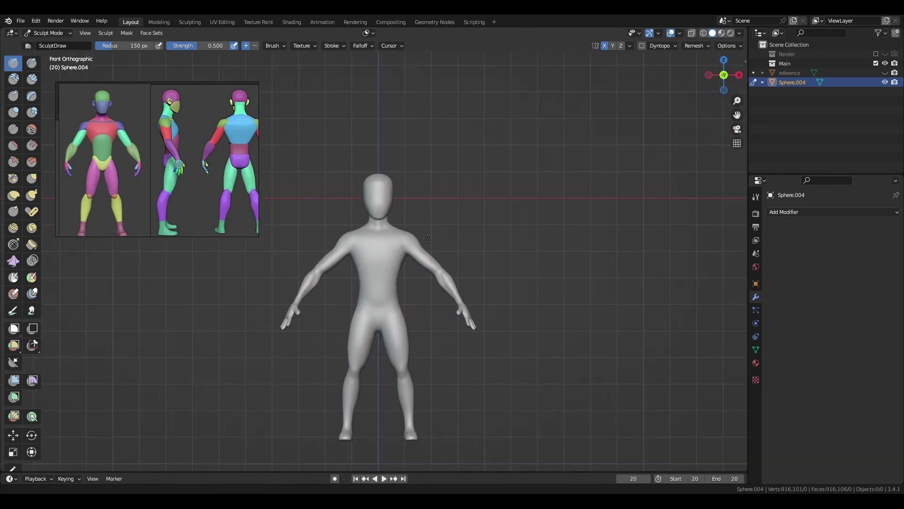
Hide the reference spheres and shrink the sculpt brush radius to 49 px.
{"action": "left_click", "coordinate": [885, 73]}
{"action": "scroll", "coordinate": [452, 235], "scroll_direction": "up", "scroll_amount": 4}
{"action": "key", "text": "f"}
{"action": "key", "text": "f"}
{"action": "left_click", "coordinate": [353, 304]}
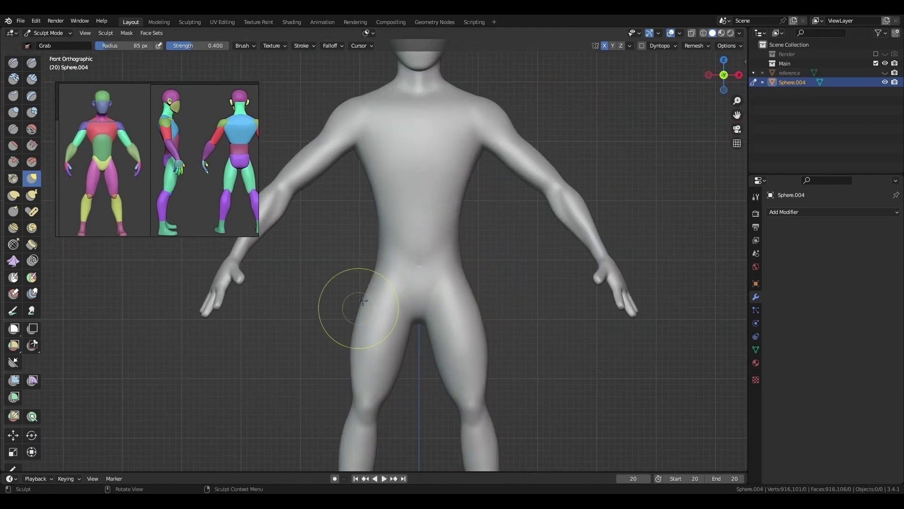
{"action": "middle_click_drag", "start_coordinate": [354, 322], "coordinate": [454, 156]}
{"action": "key", "text": "shift+t"}
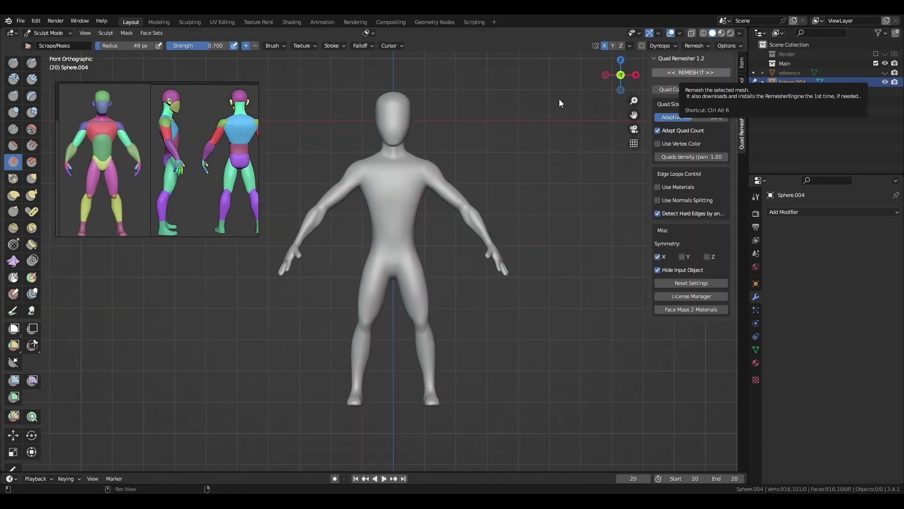
Zoom and orbit in close to inspect the figure's hand and thigh.
{"action": "scroll", "coordinate": [541, 94], "scroll_direction": "up", "scroll_amount": 5}
{"action": "middle_click_drag", "start_coordinate": [542, 94], "coordinate": [456, 113]}
{"action": "scroll", "coordinate": [457, 113], "scroll_direction": "up", "scroll_amount": 3}
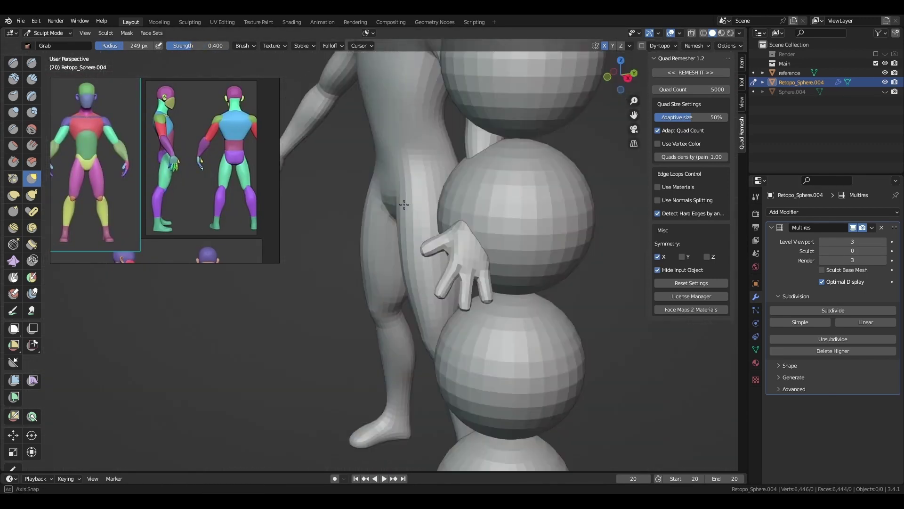
Orbit out to see the whole remeshed figure, then view it through the scene camera.
{"action": "scroll", "coordinate": [460, 161], "scroll_direction": "down", "scroll_amount": 5}
{"action": "middle_click_drag", "start_coordinate": [459, 161], "coordinate": [453, 304]}
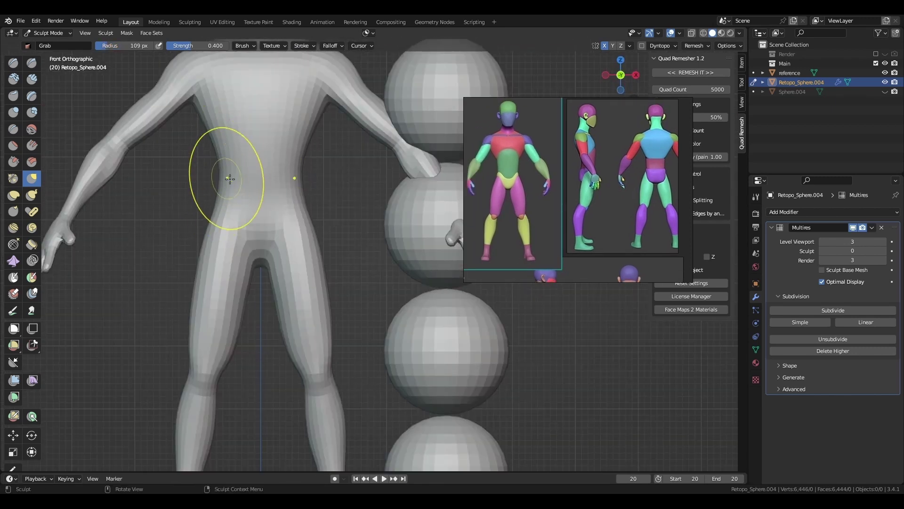
{"action": "key", "text": "KP_1"}
{"action": "scroll", "coordinate": [313, 233], "scroll_direction": "down", "scroll_amount": 4}
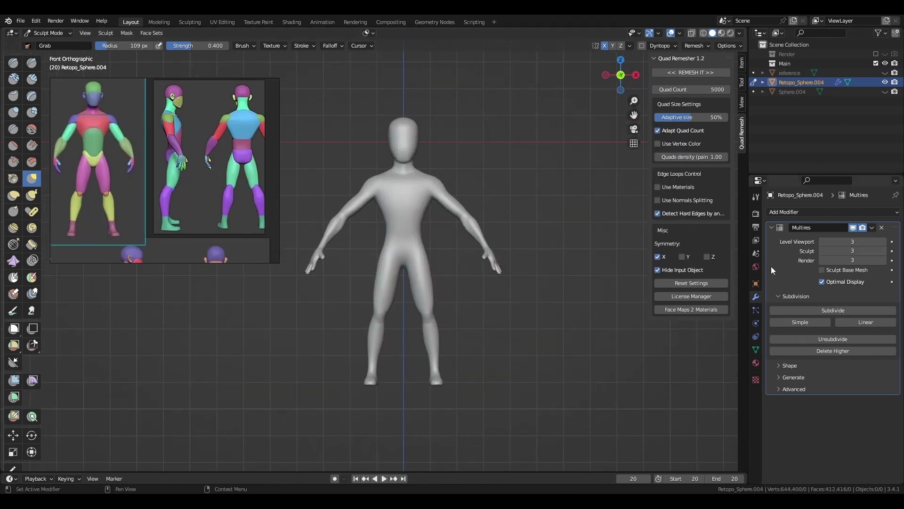
{"action": "key", "text": "KP_0"}
{"action": "type", "text": "10"}
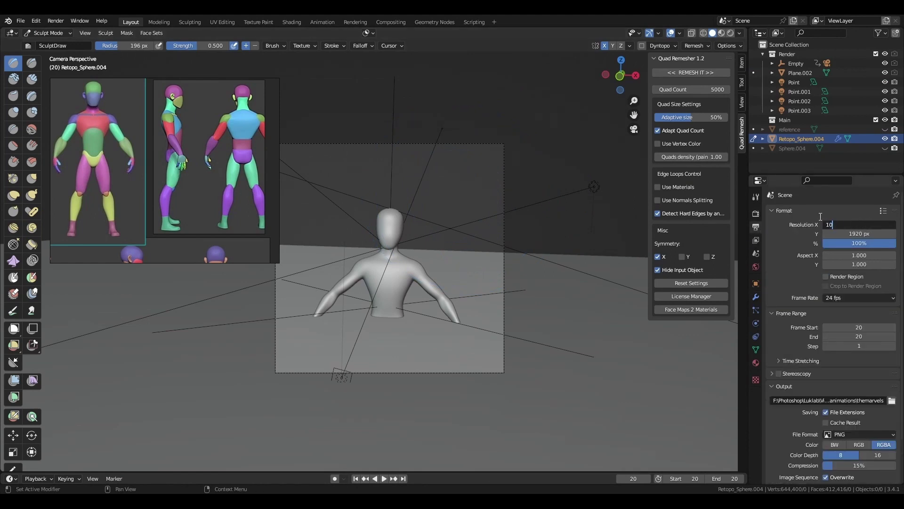
Enter 1920 as the resolution width, then start a vertical move of the Empty and cancel it.
{"action": "type", "text": "80"}
{"action": "key", "text": "Return"}
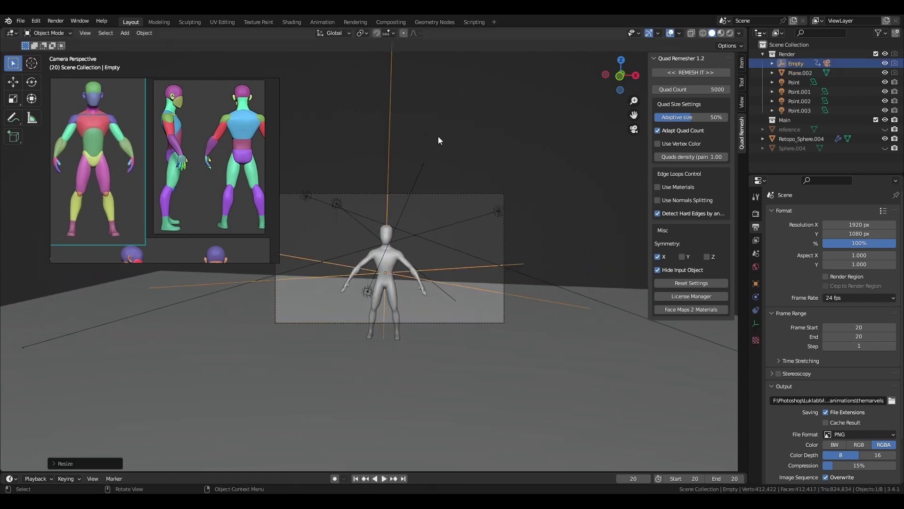
{"action": "key", "text": "g"}
{"action": "key", "text": "z"}
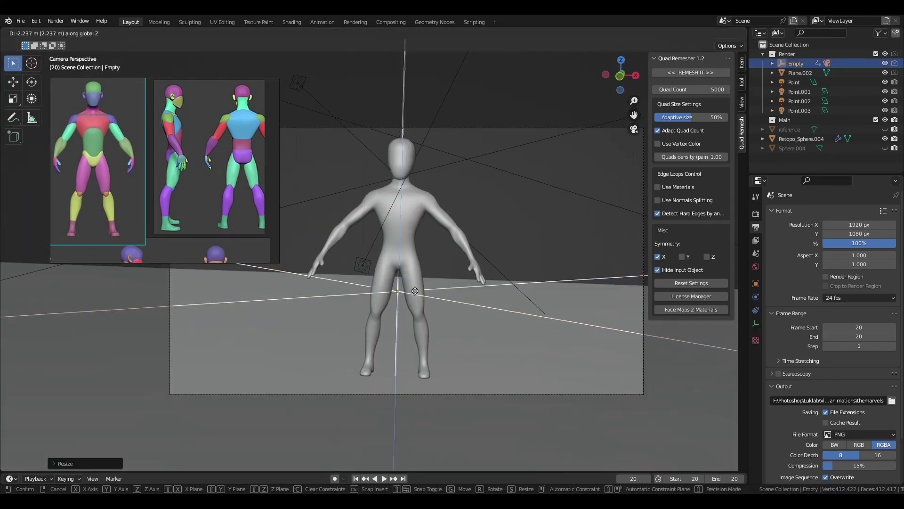
{"action": "right_click", "coordinate": [415, 291]}
{"action": "middle_click_drag", "start_coordinate": [399, 321], "coordinate": [436, 311]}
Select the stage floor plane and preview the camera view in Rendered shading.
{"action": "left_click", "coordinate": [399, 268]}
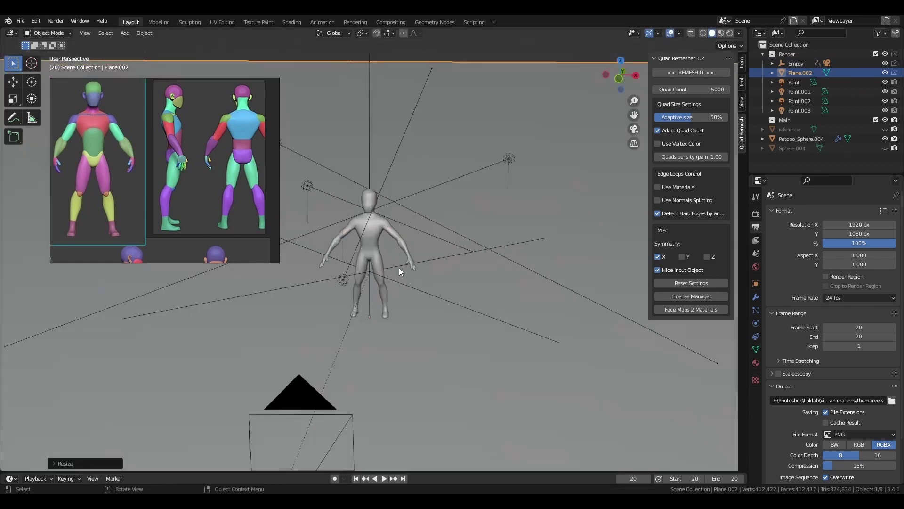
{"action": "key", "text": "KP_0"}
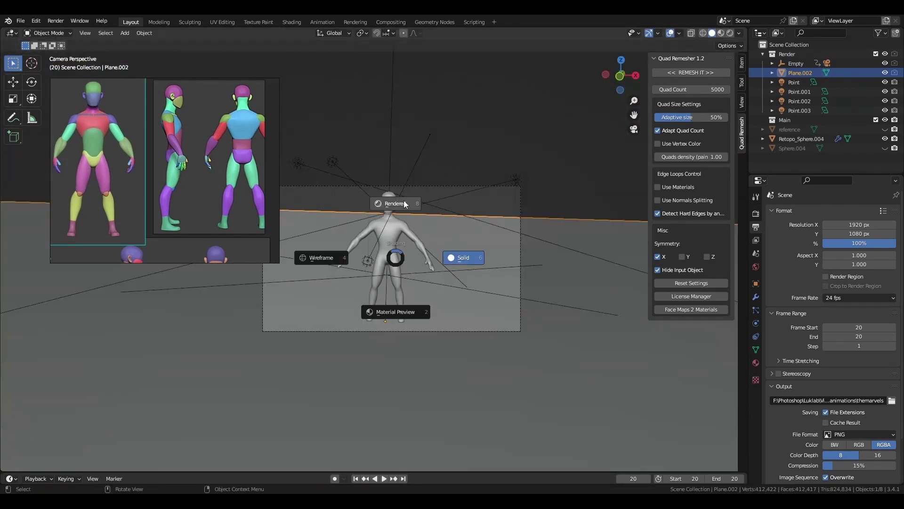
{"action": "left_click", "coordinate": [405, 203]}
{"action": "mouse_move", "coordinate": [445, 238]}
{"action": "middle_mouse_down"}
{"action": "mouse_move", "coordinate": [359, 207]}
{"action": "mouse_move", "coordinate": [427, 196]}
{"action": "middle_mouse_up"}
Move the four point lights vertically to a new height along Z.
{"action": "key", "text": "grave"}
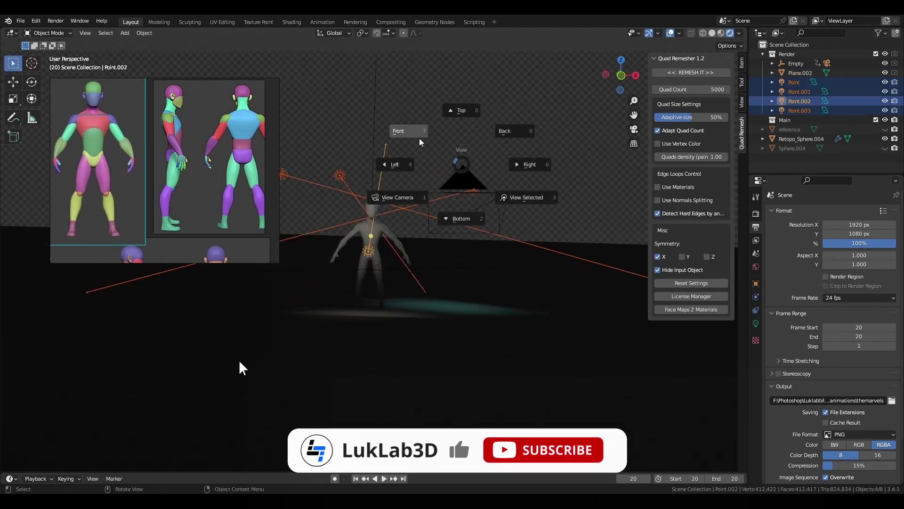
{"action": "left_click", "coordinate": [420, 142]}
{"action": "key", "text": "g"}
{"action": "key", "text": "z"}
{"action": "key", "text": "grave"}
{"action": "left_click", "coordinate": [328, 225]}
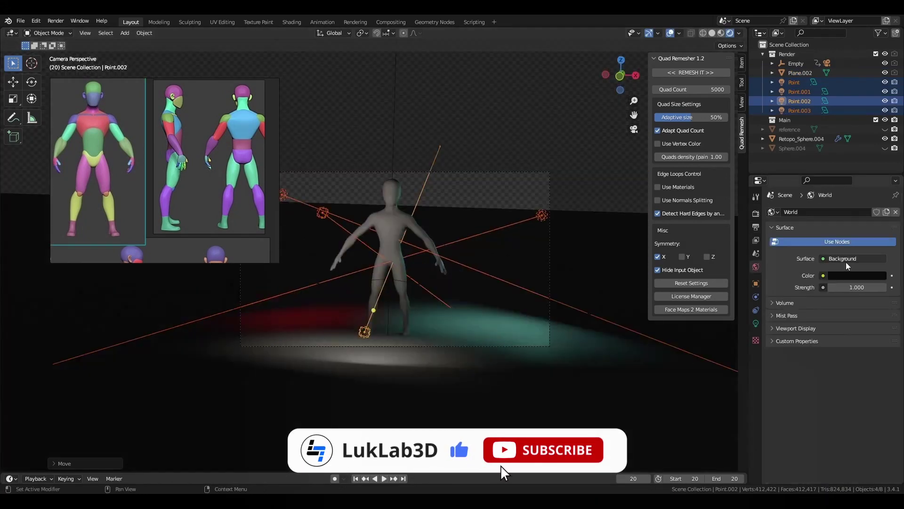